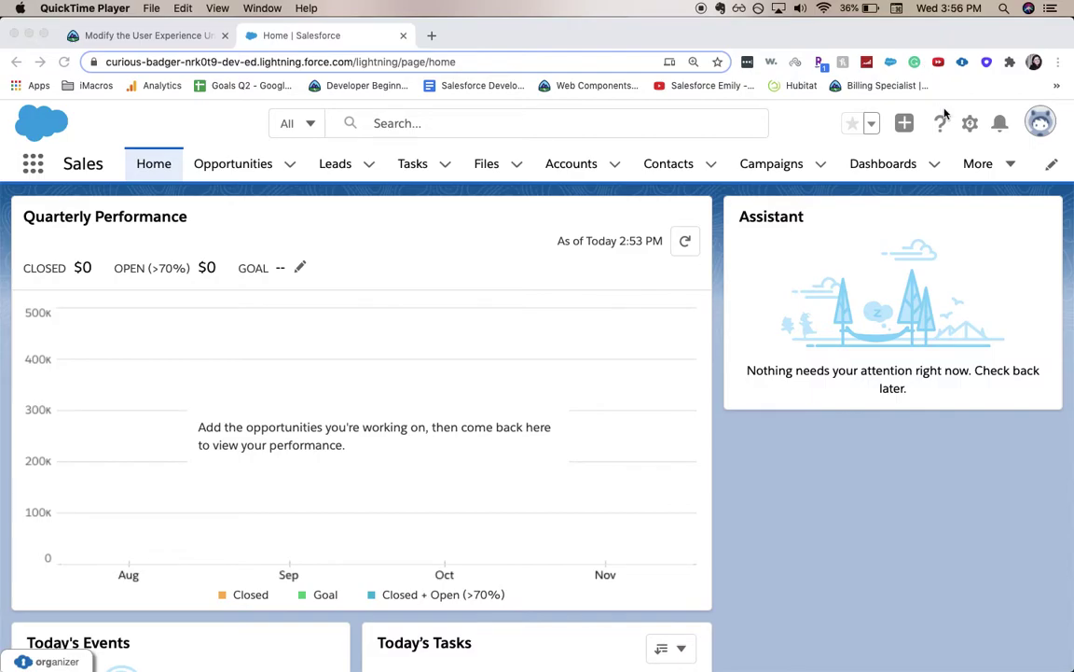
Open the Fields & Relationships of the custom object New Object in Setup's Object Manager
{"action": "left_click", "coordinate": [971, 130]}
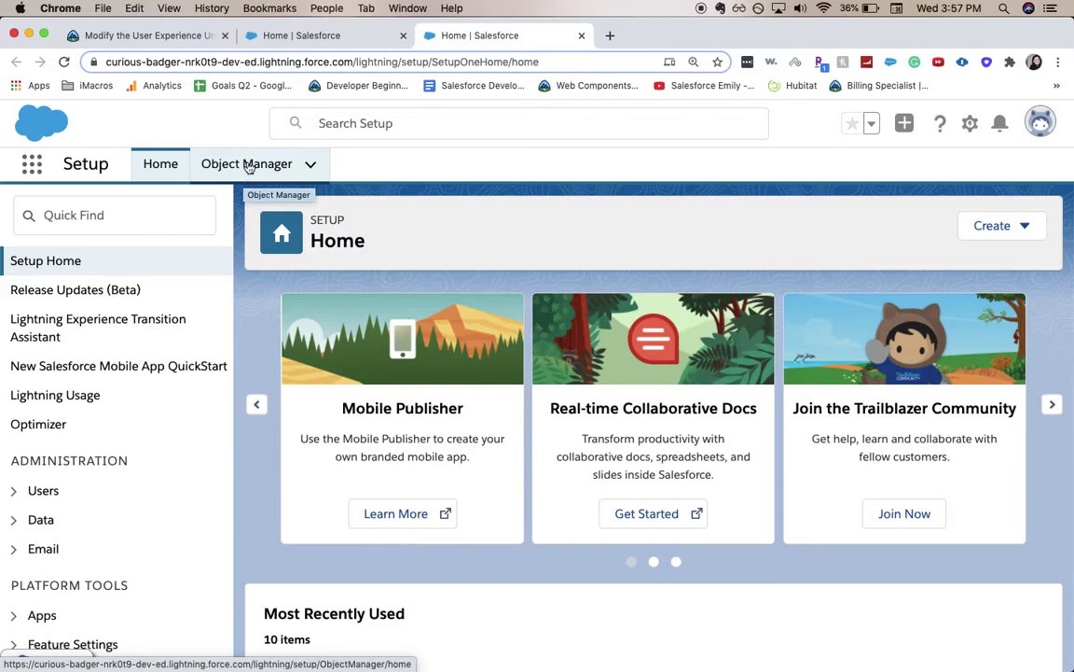
{"action": "left_click", "coordinate": [249, 165]}
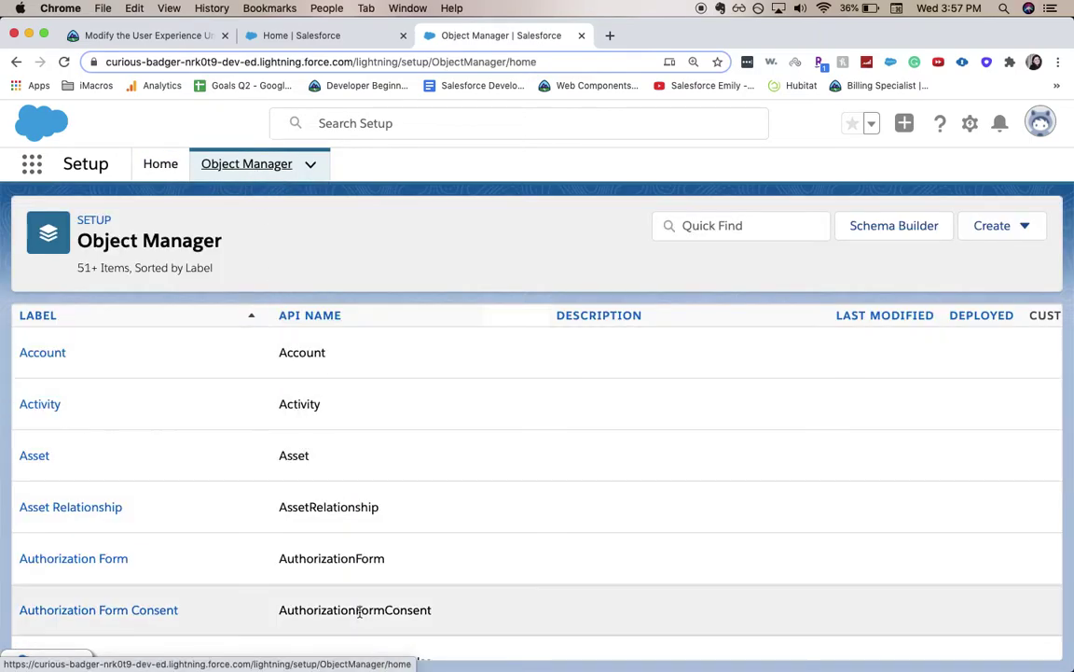
{"action": "scroll", "coordinate": [359, 611], "scroll_direction": "down", "scroll_amount": 10}
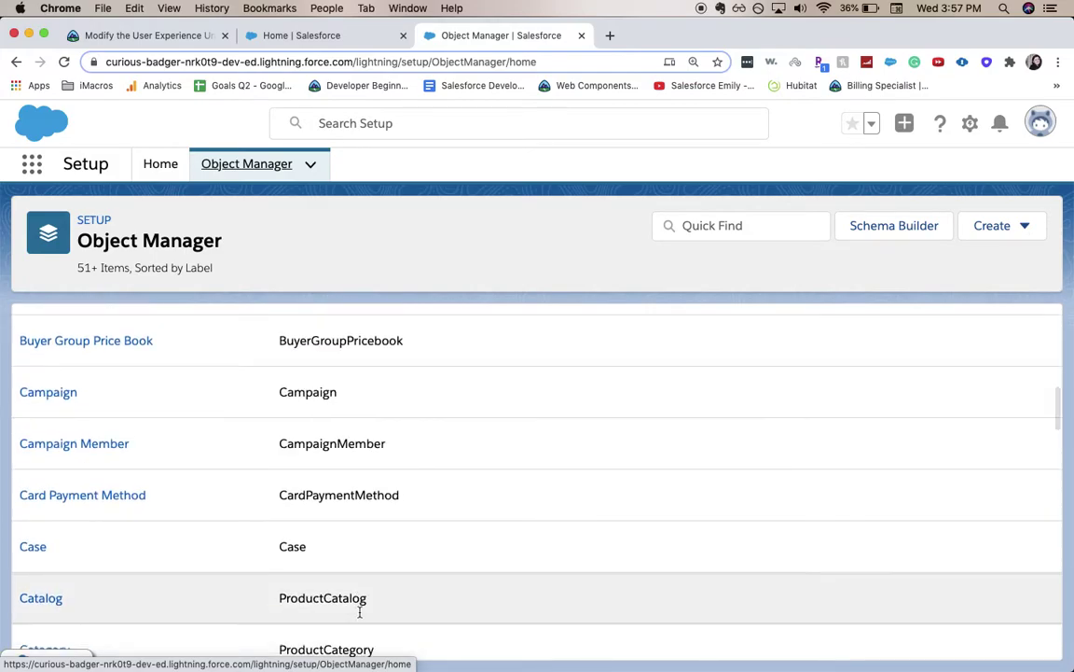
{"action": "scroll", "coordinate": [359, 613], "scroll_direction": "down", "scroll_amount": 20}
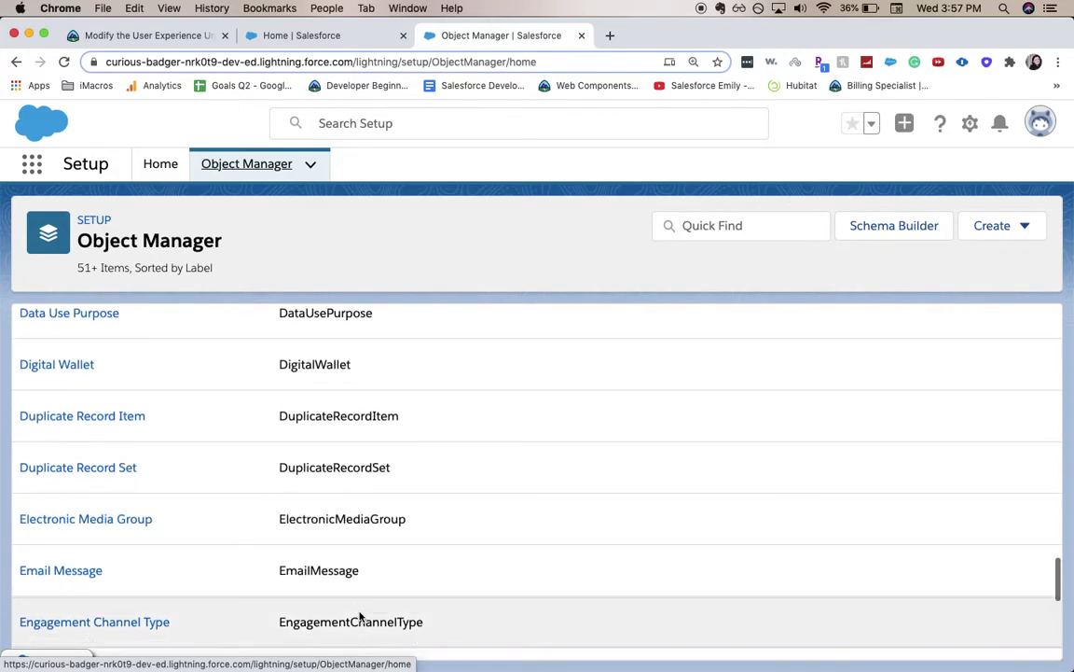
{"action": "scroll", "coordinate": [359, 616], "scroll_direction": "down", "scroll_amount": 13}
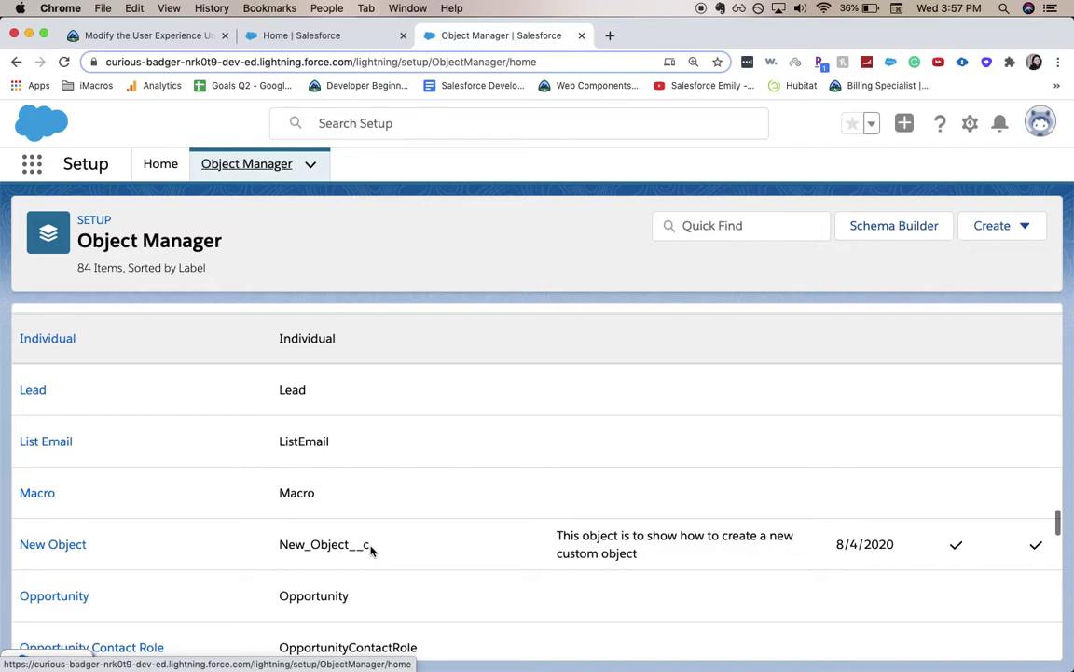
{"action": "left_click", "coordinate": [71, 546]}
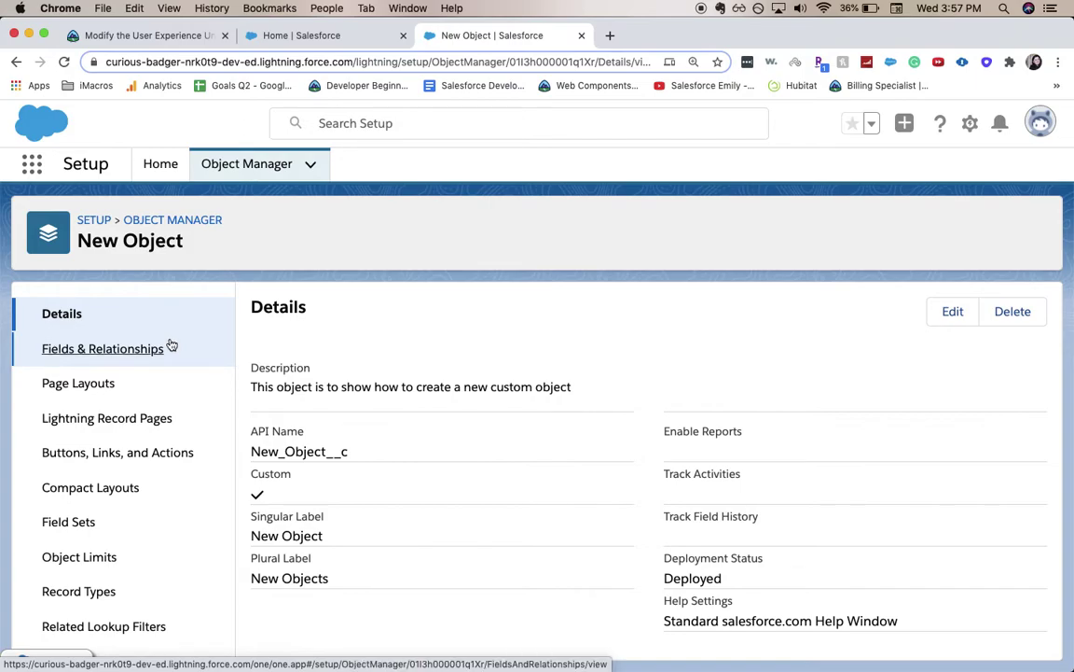
{"action": "left_click", "coordinate": [170, 346]}
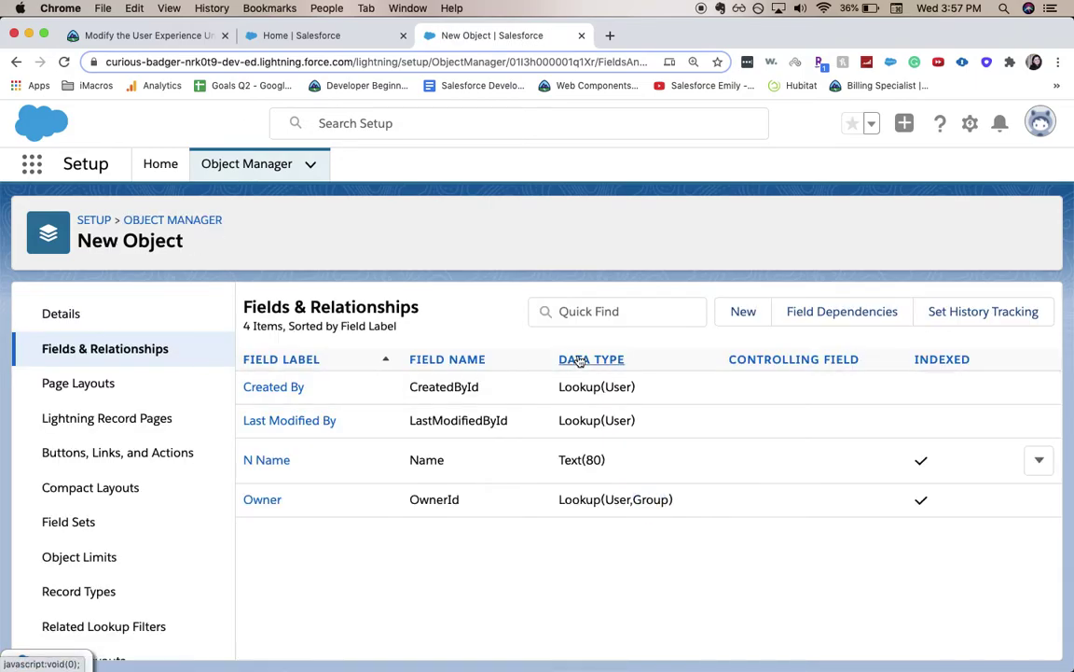
Start a new custom field on New Object with the Text Area (Long) data type and continue to its details
{"action": "left_click", "coordinate": [743, 312]}
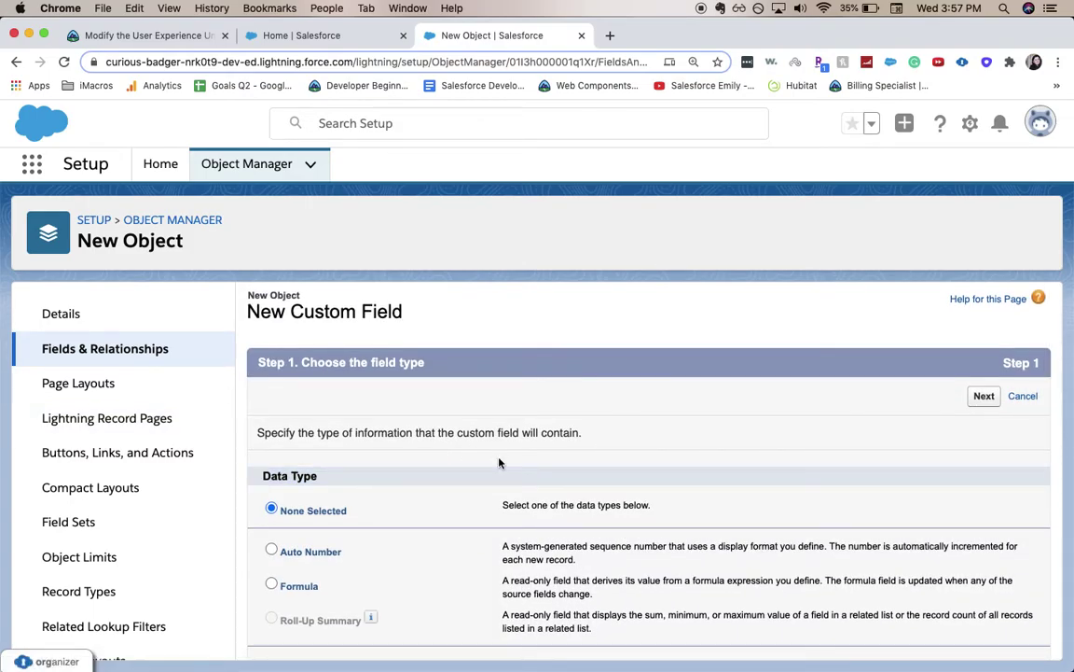
{"action": "scroll", "coordinate": [499, 463], "scroll_direction": "down", "scroll_amount": 3}
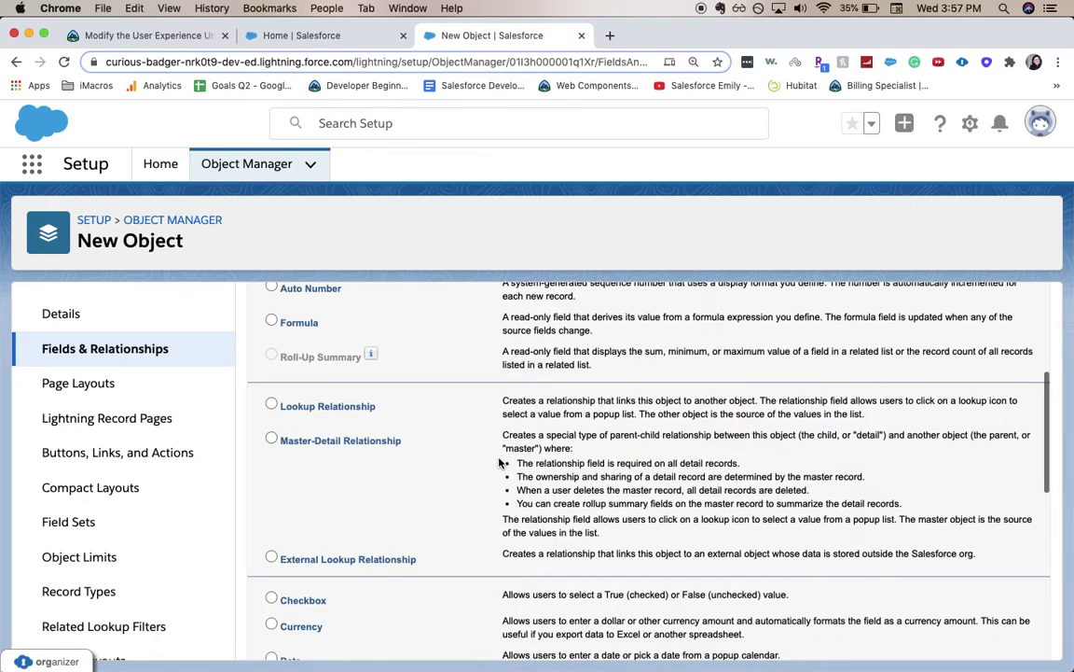
{"action": "scroll", "coordinate": [499, 463], "scroll_direction": "down", "scroll_amount": 1}
{"action": "scroll", "coordinate": [499, 462], "scroll_direction": "down", "scroll_amount": 2}
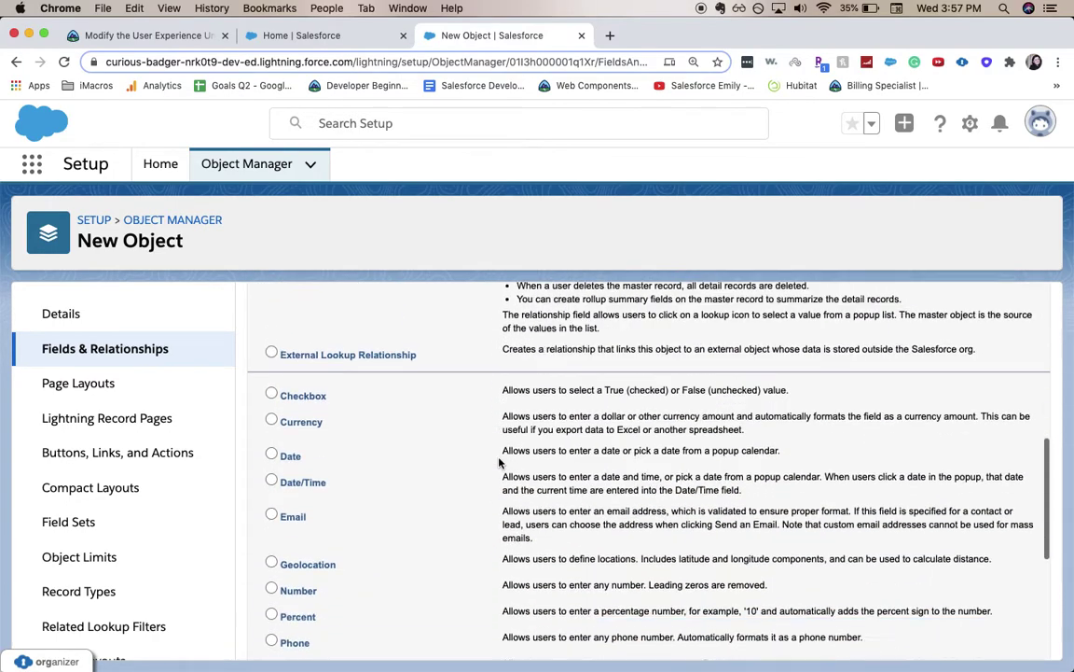
{"action": "scroll", "coordinate": [379, 532], "scroll_direction": "down", "scroll_amount": 2}
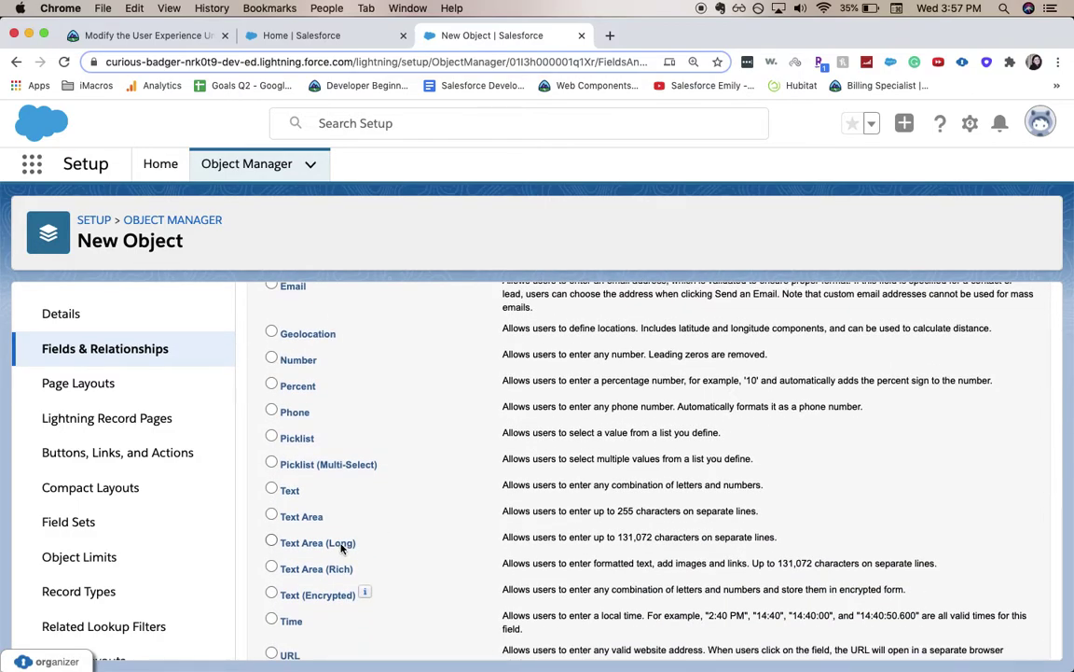
{"action": "left_click", "coordinate": [342, 547]}
{"action": "scroll", "coordinate": [555, 587], "scroll_direction": "down", "scroll_amount": 1}
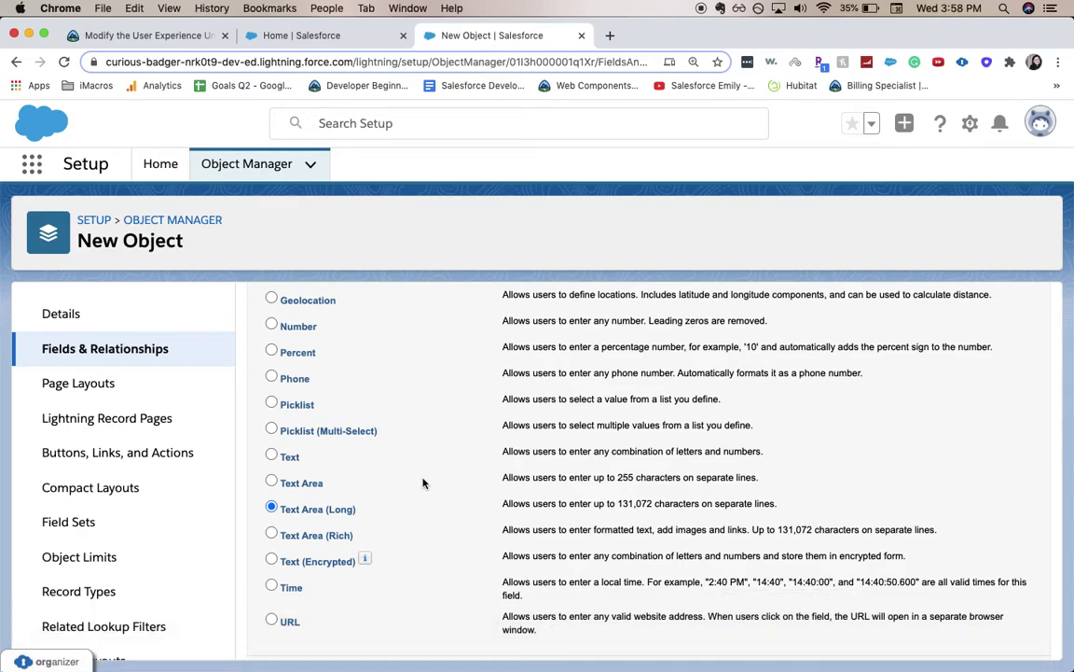
{"action": "scroll", "coordinate": [427, 463], "scroll_direction": "down", "scroll_amount": 1}
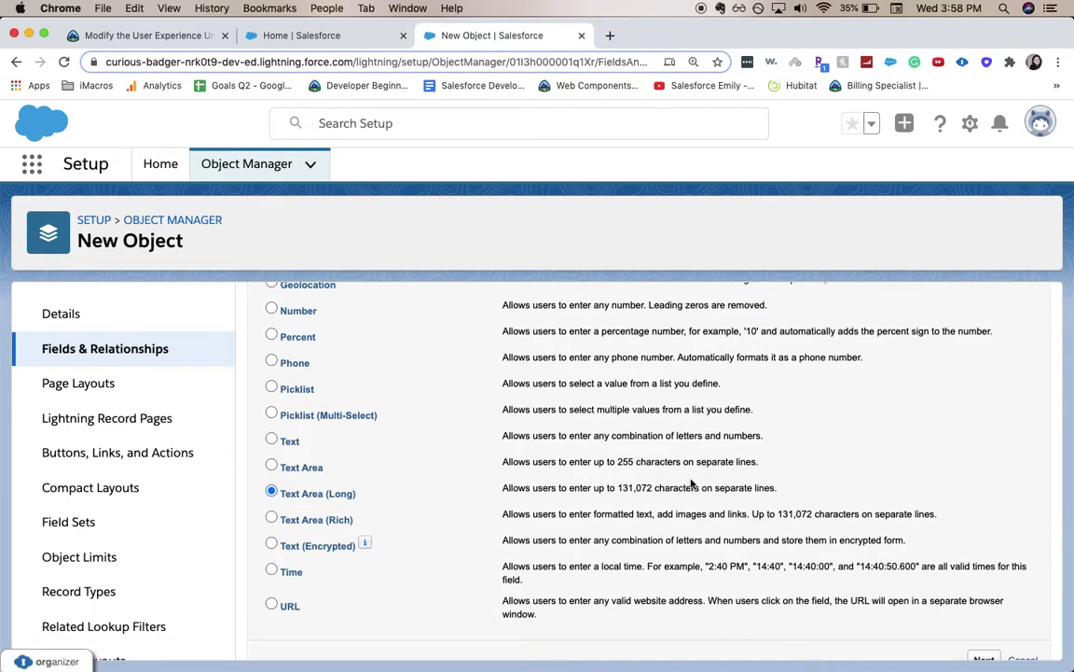
{"action": "scroll", "coordinate": [730, 498], "scroll_direction": "down", "scroll_amount": 1}
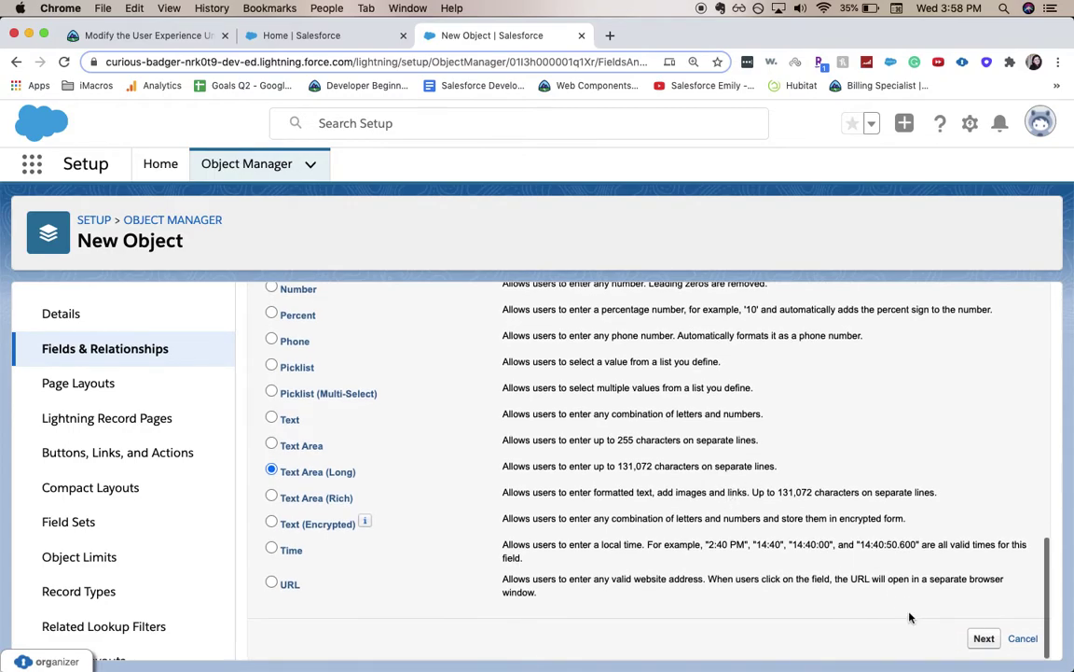
{"action": "left_click", "coordinate": [983, 640]}
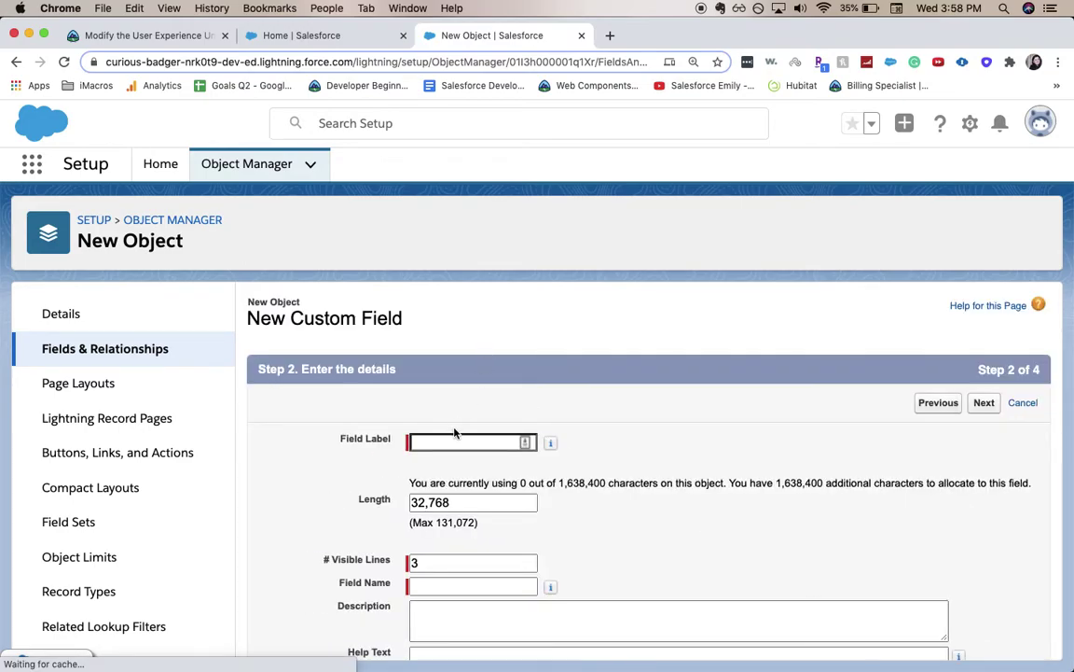
Label the new field Notes, fill in the matching field name, and set its length to 131,072
{"action": "left_click", "coordinate": [412, 441]}
{"action": "type", "text": "Notes"}
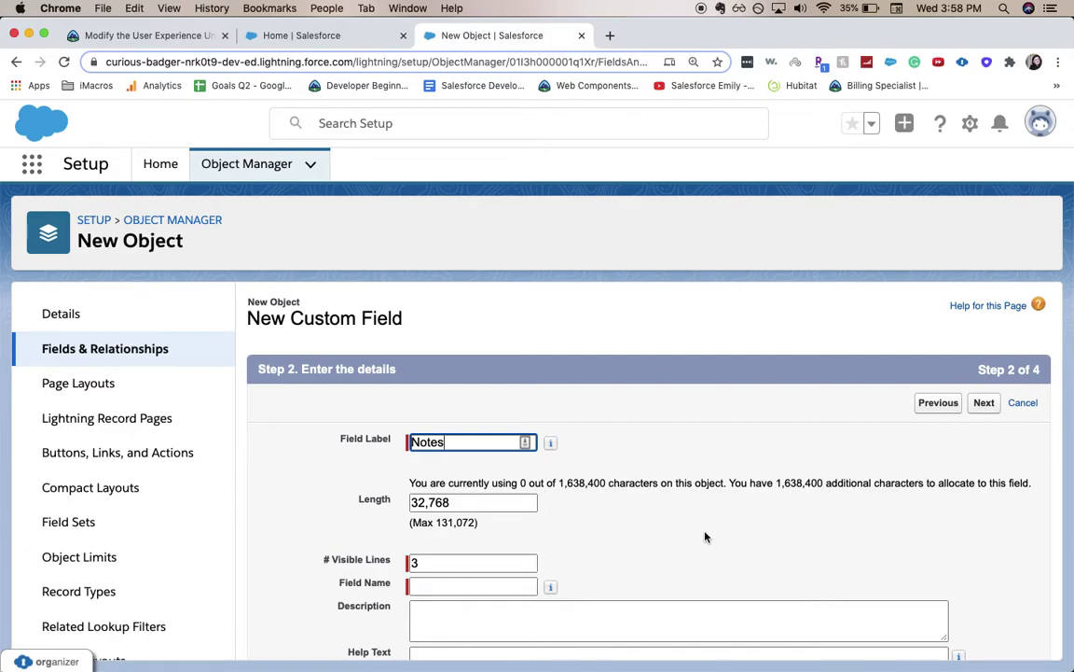
{"action": "left_click", "coordinate": [706, 536]}
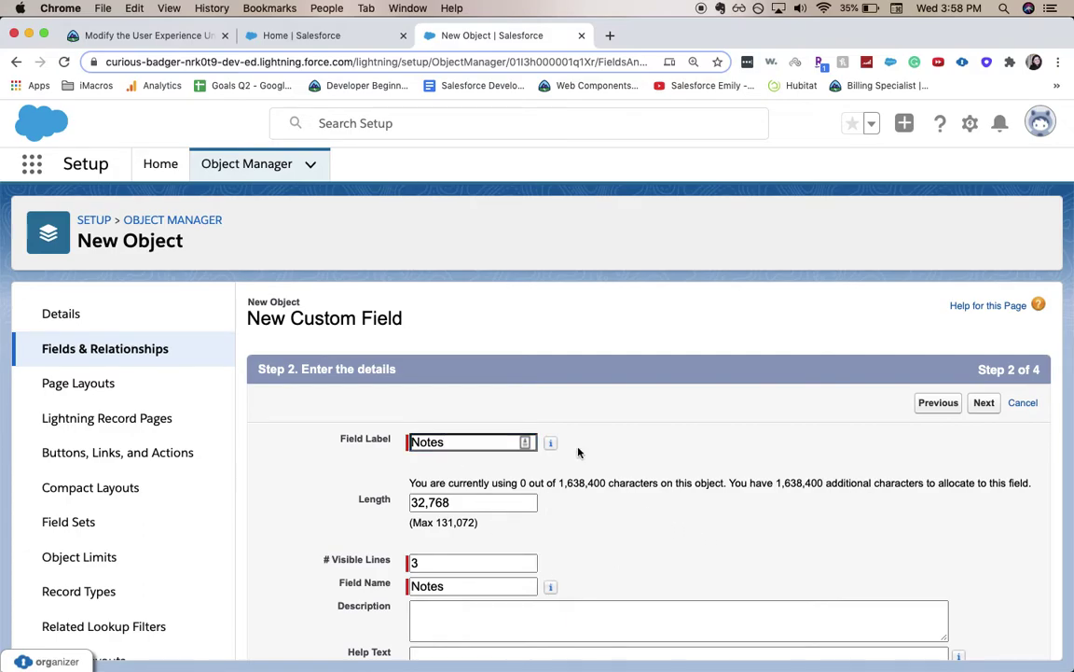
{"action": "triple_click", "coordinate": [647, 483]}
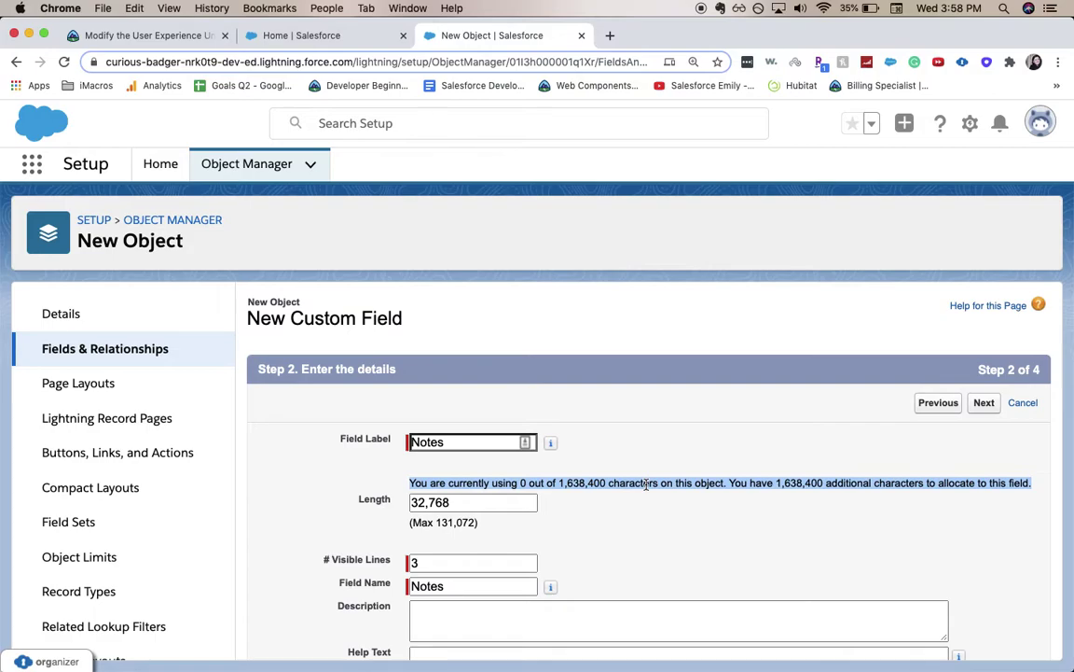
{"action": "scroll", "coordinate": [645, 482], "scroll_direction": "down", "scroll_amount": 2}
{"action": "left_click", "coordinate": [627, 438]}
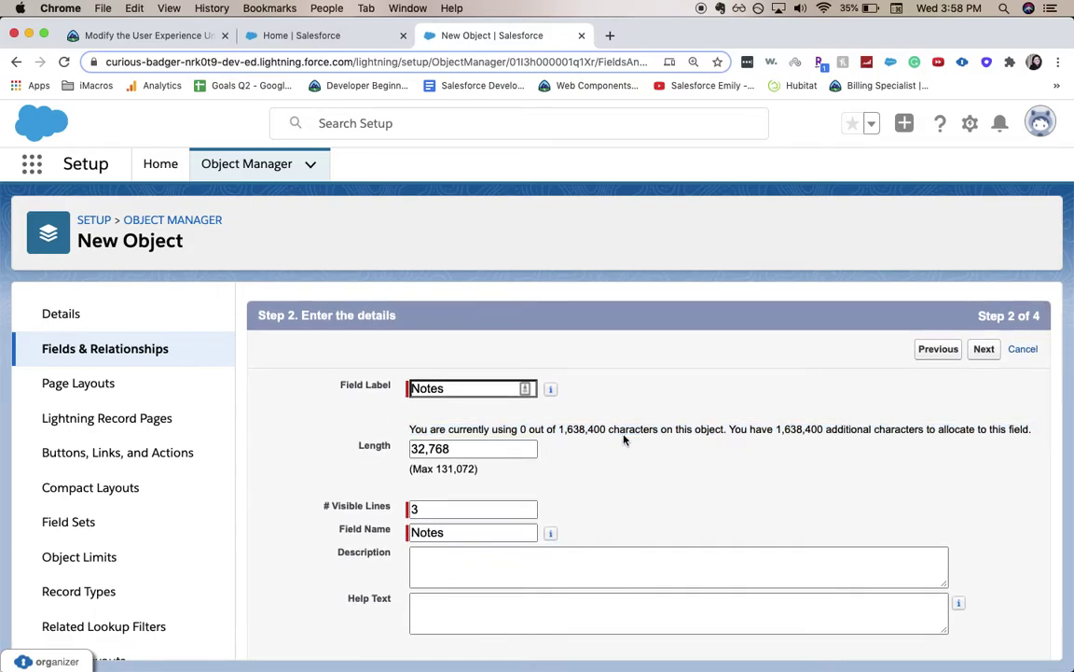
{"action": "left_click", "coordinate": [482, 449]}
{"action": "double_click", "coordinate": [483, 449]}
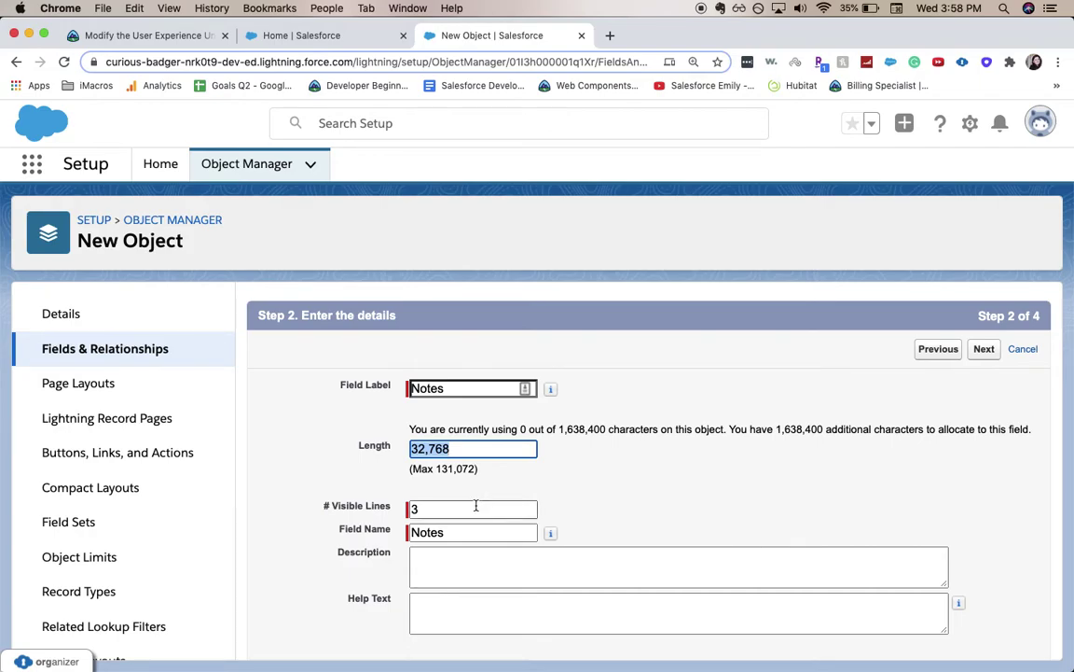
{"action": "type", "text": "131,072"}
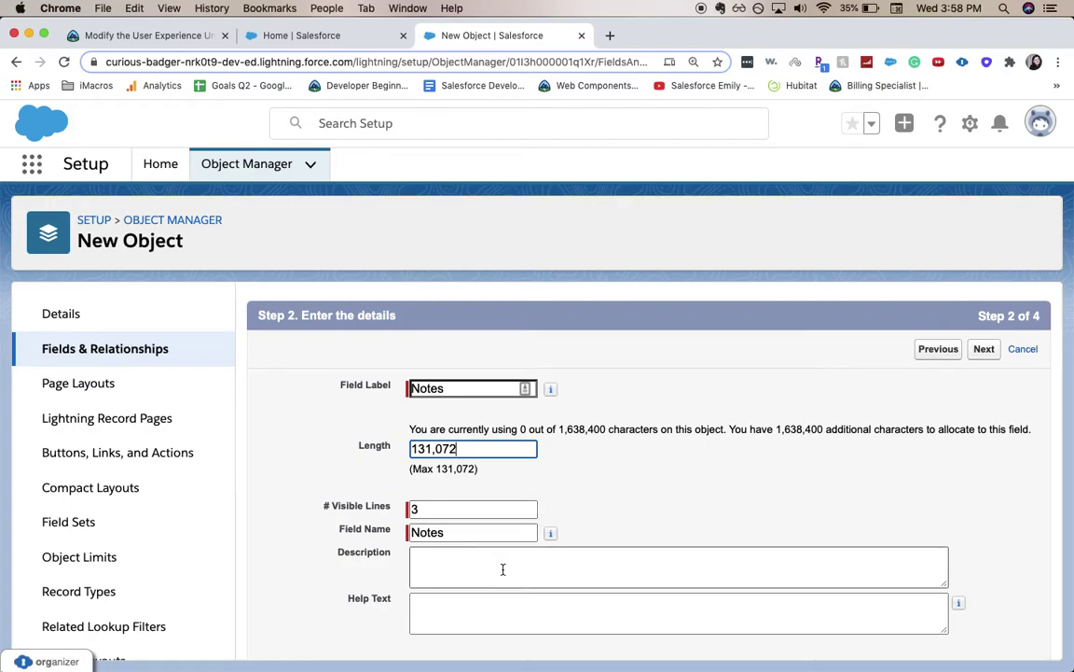
Enter the help text "Open text field" for the Notes field and continue to field-level security
{"action": "double_click", "coordinate": [499, 508]}
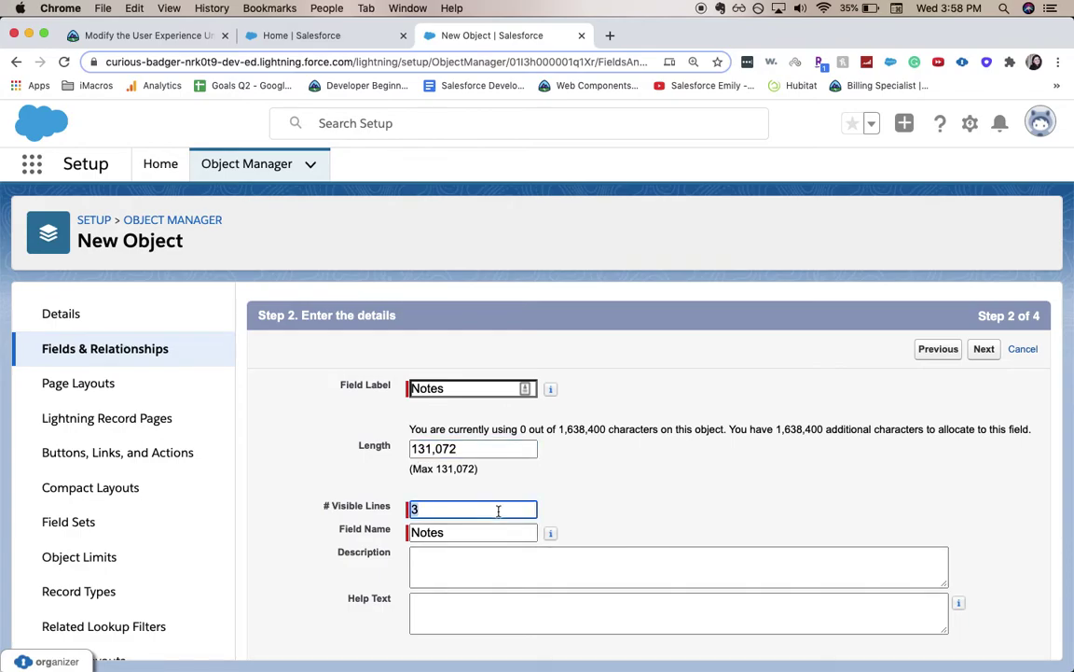
{"action": "scroll", "coordinate": [511, 535], "scroll_direction": "down", "scroll_amount": 2}
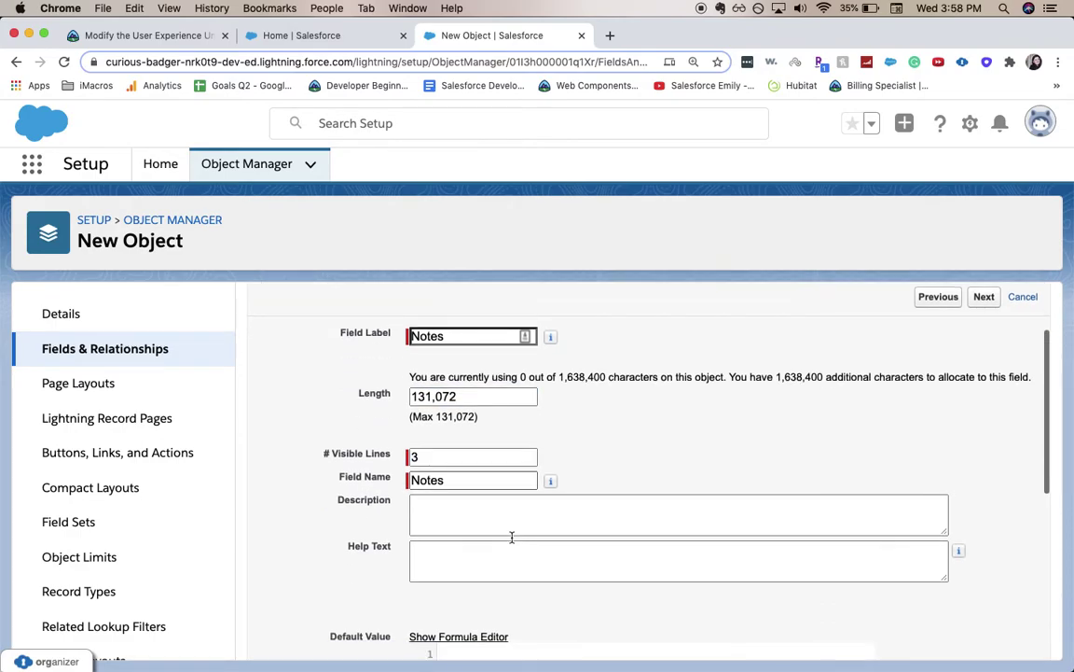
{"action": "left_click", "coordinate": [525, 547]}
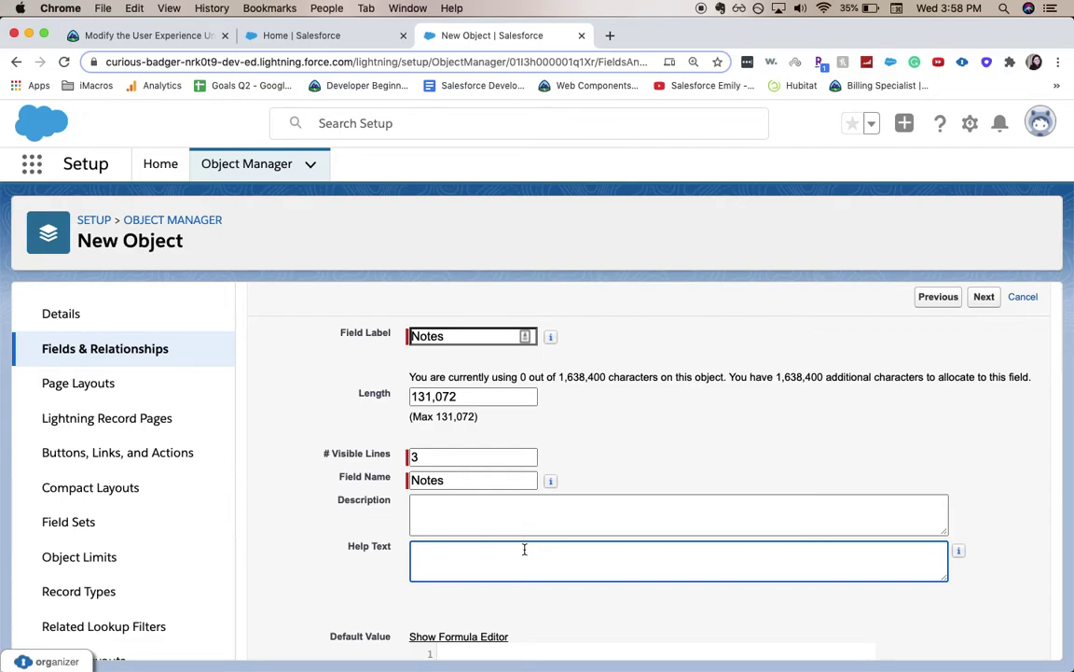
{"action": "type", "text": "Open text field"}
{"action": "scroll", "coordinate": [653, 467], "scroll_direction": "down", "scroll_amount": 5}
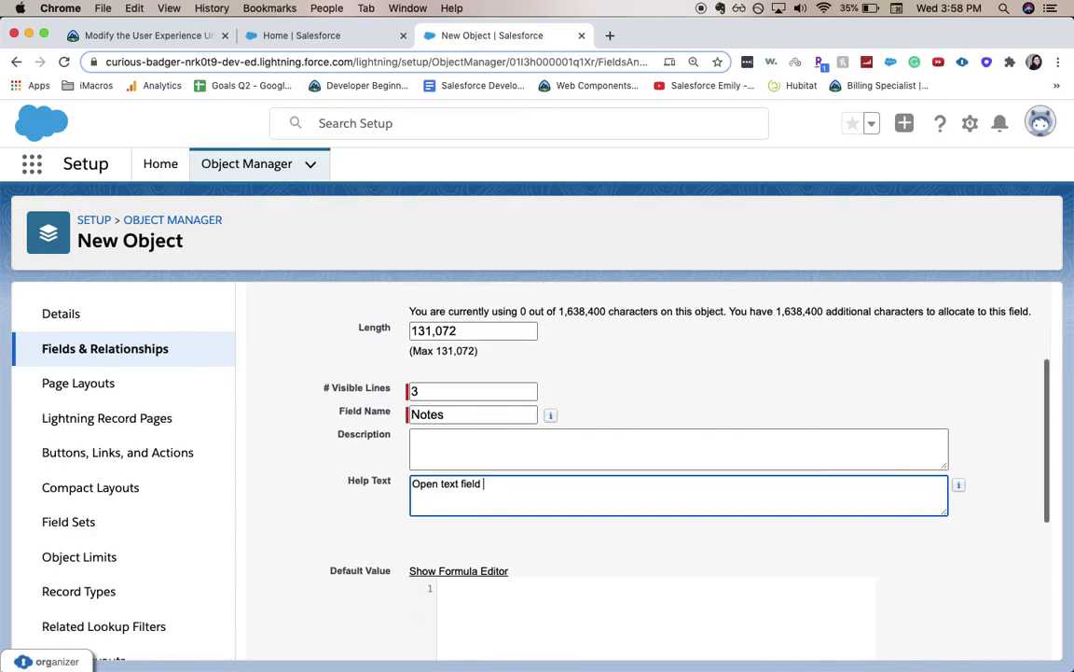
{"action": "scroll", "coordinate": [809, 337], "scroll_direction": "up", "scroll_amount": 6}
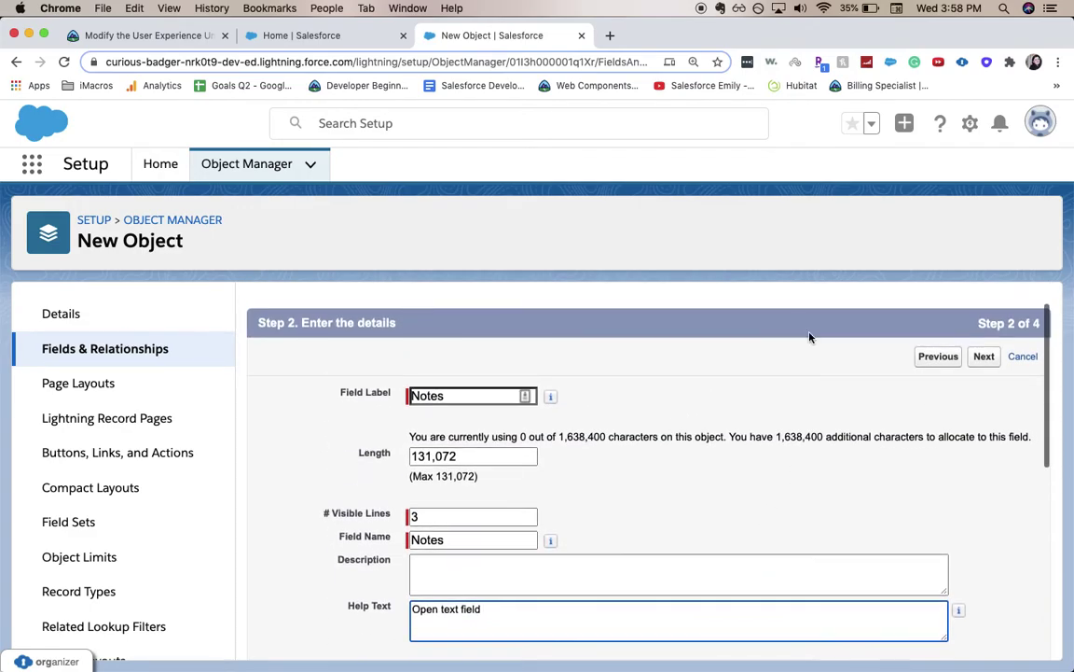
{"action": "left_click", "coordinate": [986, 359]}
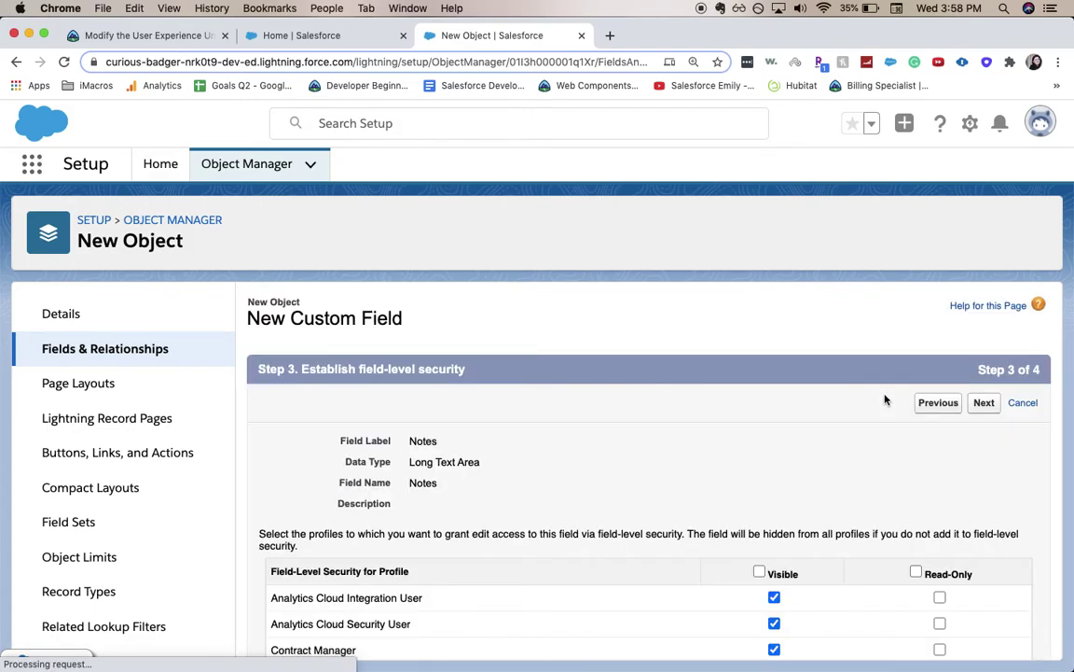
Review the profile list and make the Notes field visible to all profiles
{"action": "scroll", "coordinate": [886, 399], "scroll_direction": "down", "scroll_amount": 3}
{"action": "scroll", "coordinate": [886, 400], "scroll_direction": "up", "scroll_amount": 2}
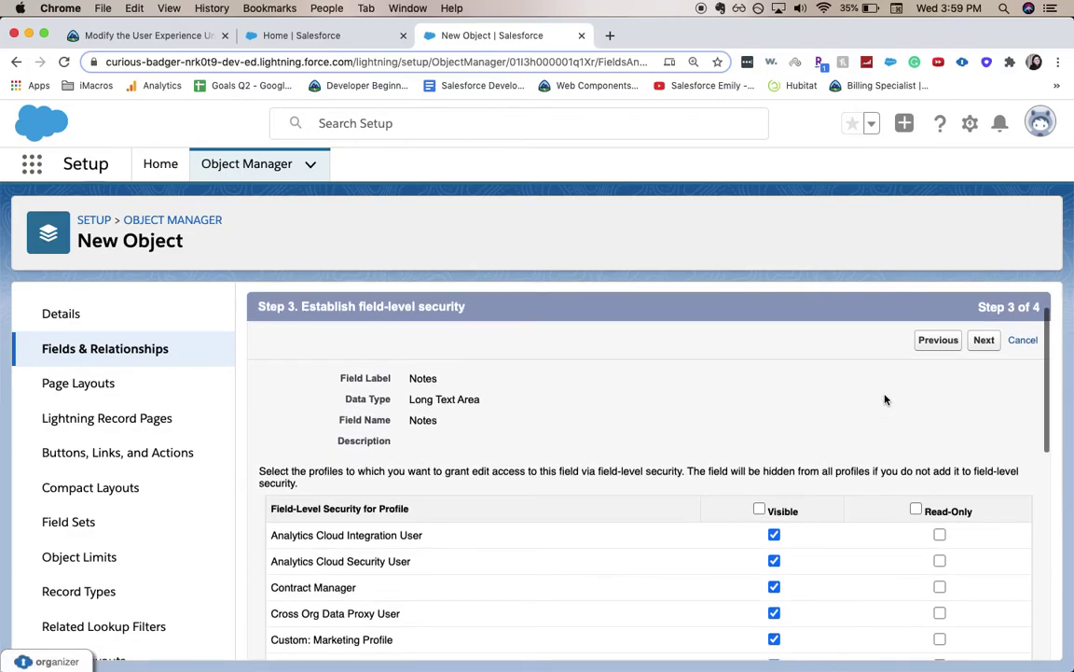
{"action": "scroll", "coordinate": [886, 399], "scroll_direction": "down", "scroll_amount": 5}
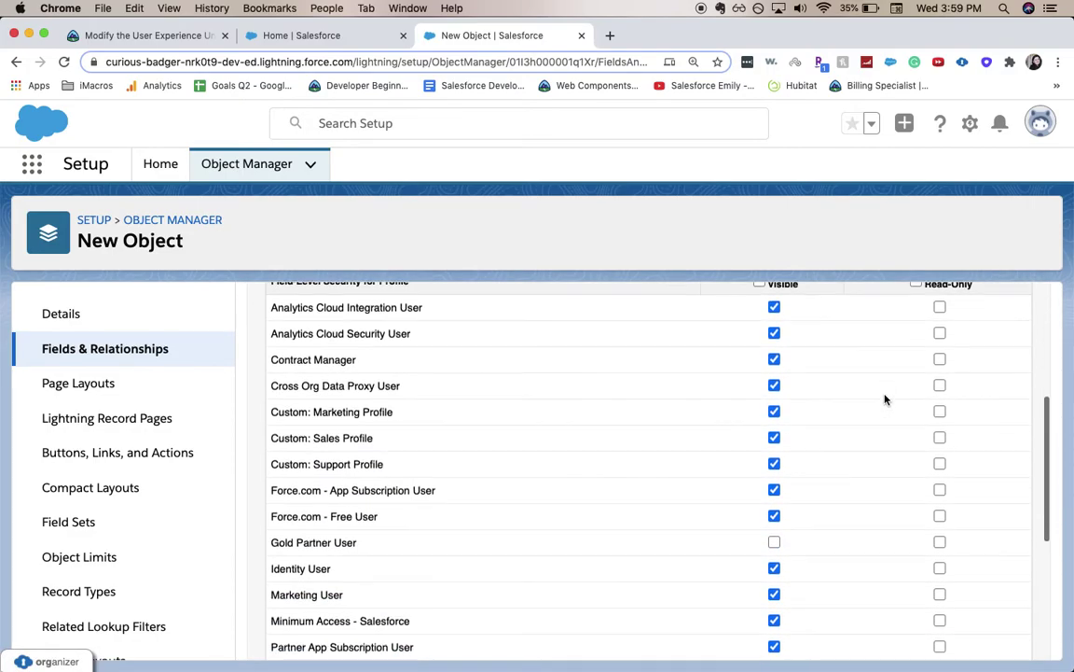
{"action": "scroll", "coordinate": [886, 399], "scroll_direction": "down", "scroll_amount": 1}
{"action": "scroll", "coordinate": [886, 399], "scroll_direction": "down", "scroll_amount": 5}
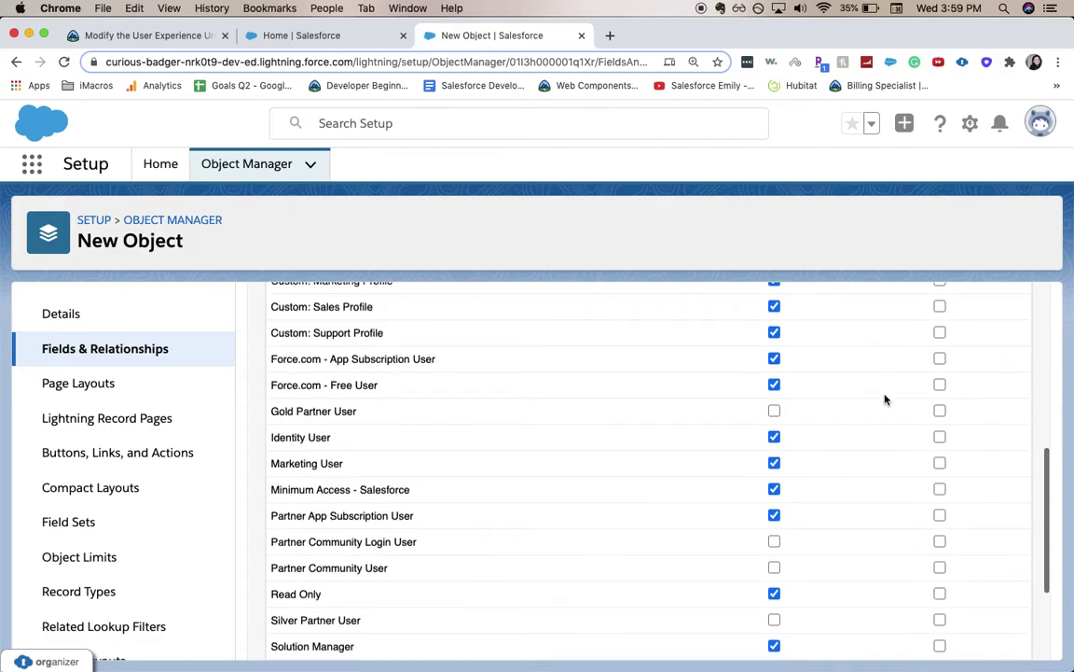
{"action": "scroll", "coordinate": [886, 399], "scroll_direction": "up", "scroll_amount": 10}
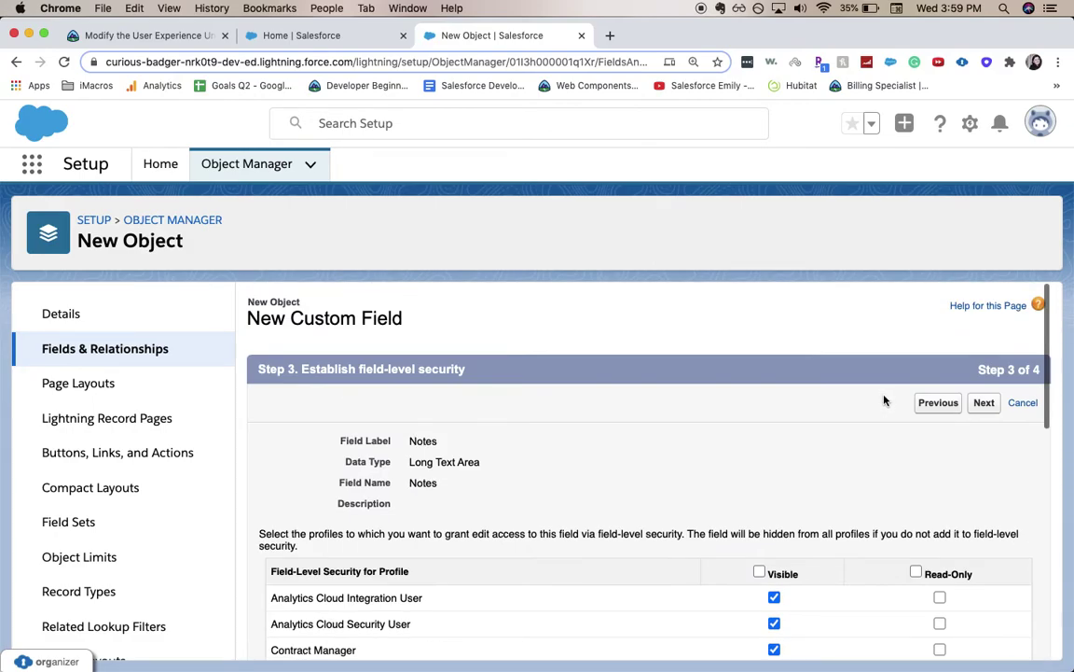
{"action": "left_click", "coordinate": [759, 572]}
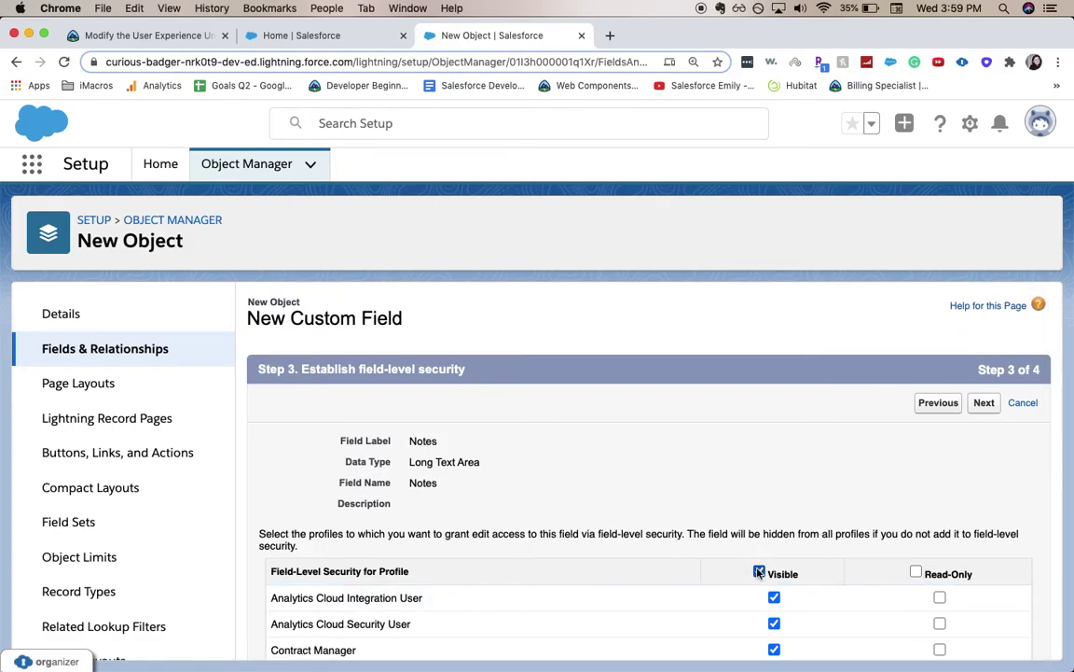
{"action": "scroll", "coordinate": [799, 424], "scroll_direction": "down", "scroll_amount": 10}
{"action": "scroll", "coordinate": [798, 425], "scroll_direction": "down", "scroll_amount": 2}
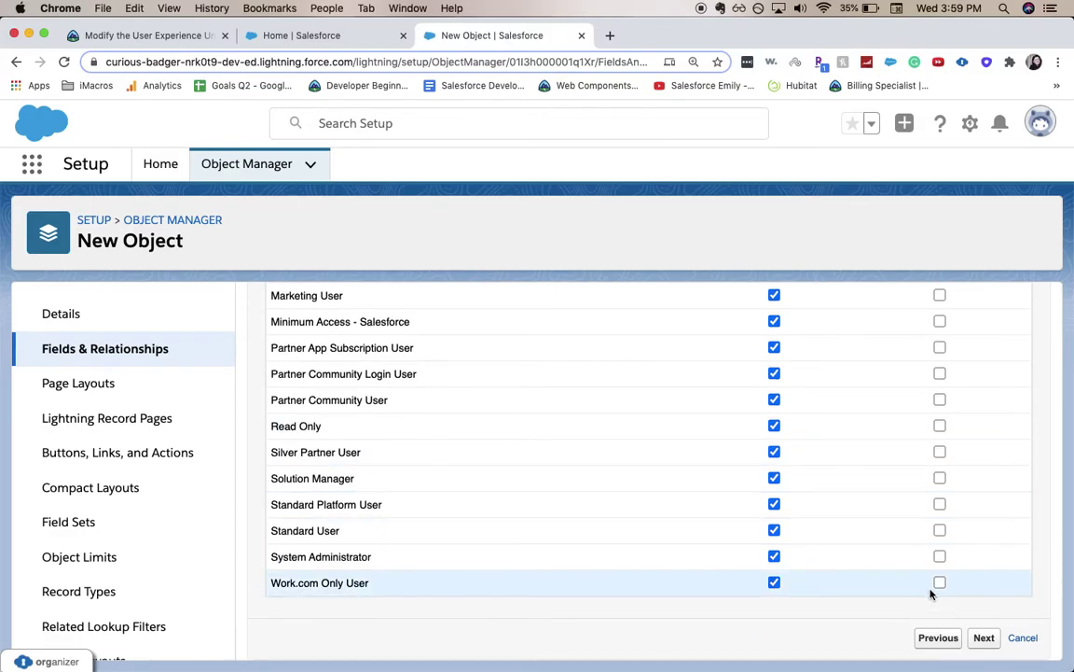
Continue to the page layouts and save the Notes field with New Object Layout included
{"action": "left_click", "coordinate": [985, 638]}
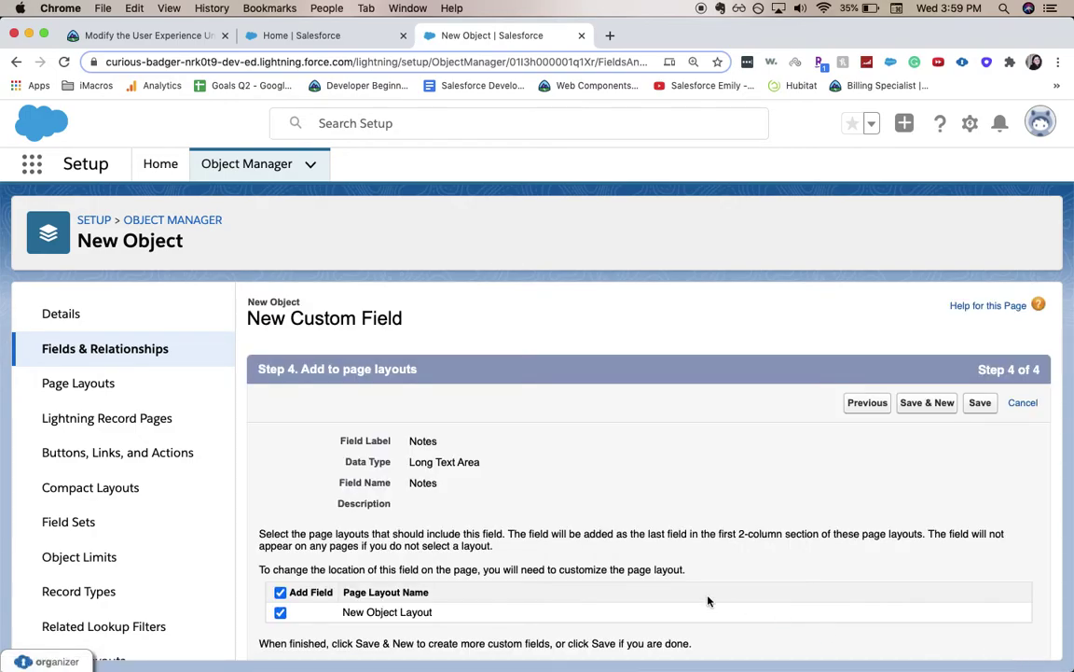
{"action": "scroll", "coordinate": [606, 533], "scroll_direction": "down", "scroll_amount": 2}
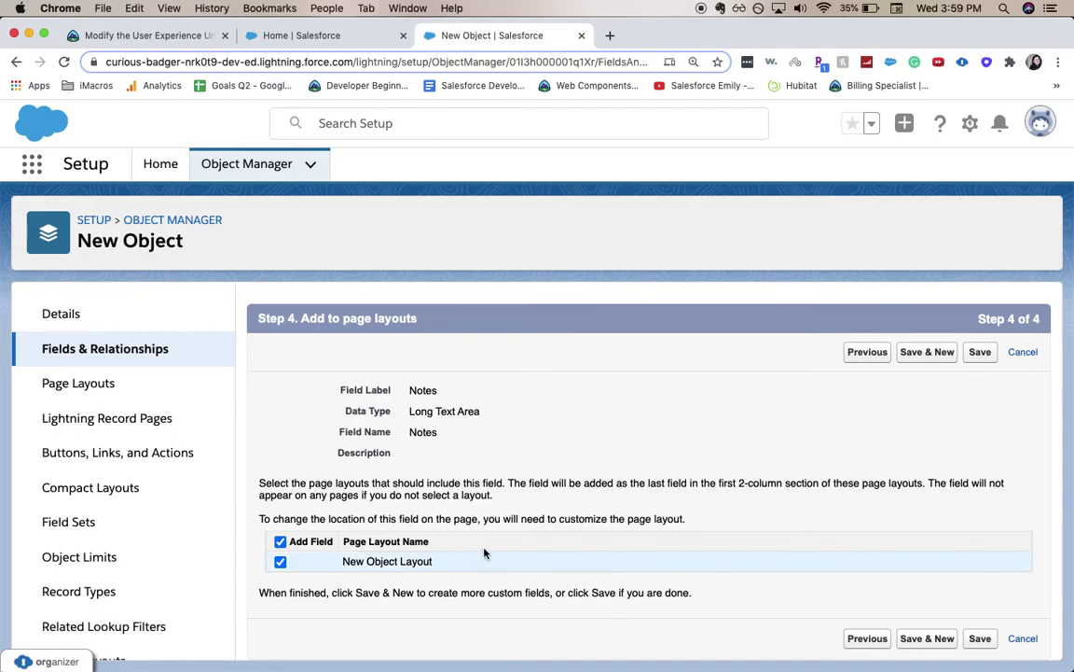
{"action": "left_click", "coordinate": [979, 363]}
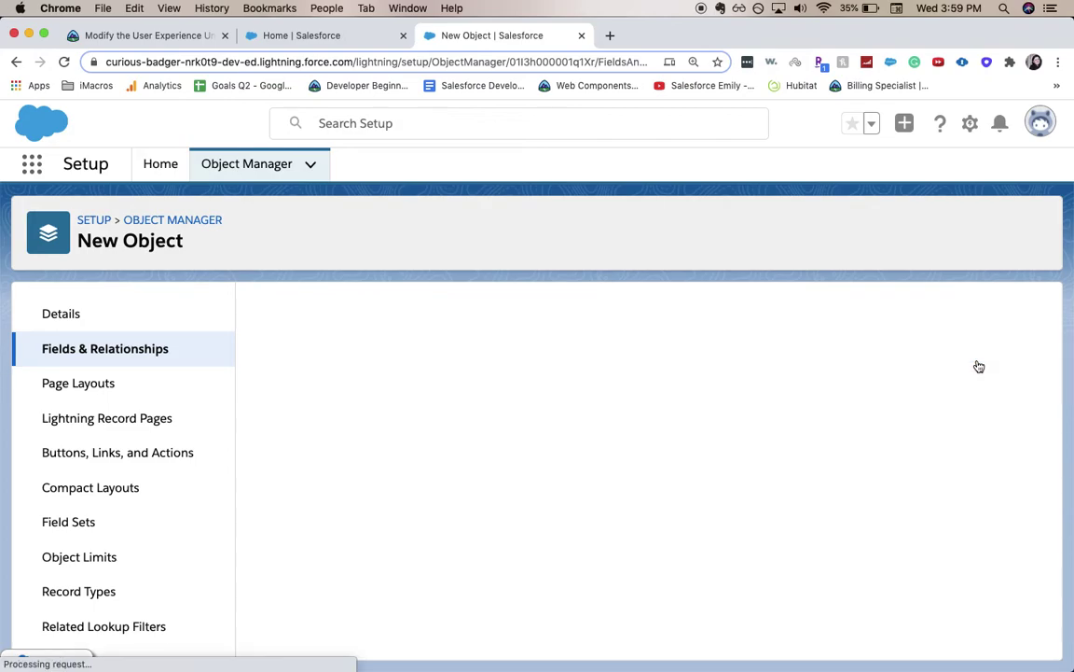